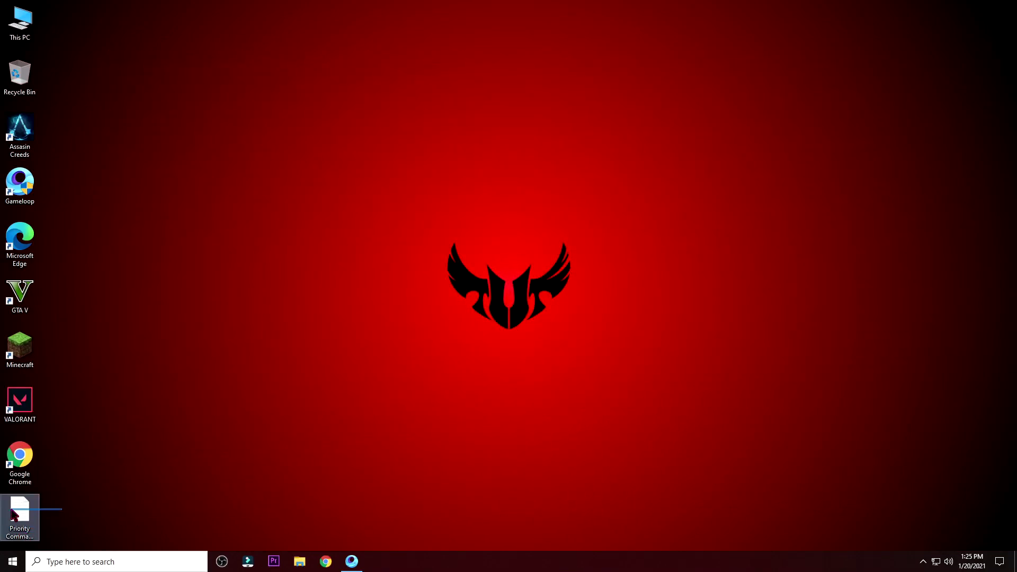
Open the desktop Priority Command Prompt file in Notepad, showing the Realtime, High and Normal wmic commands
{"action": "right_click", "coordinate": [14, 514]}
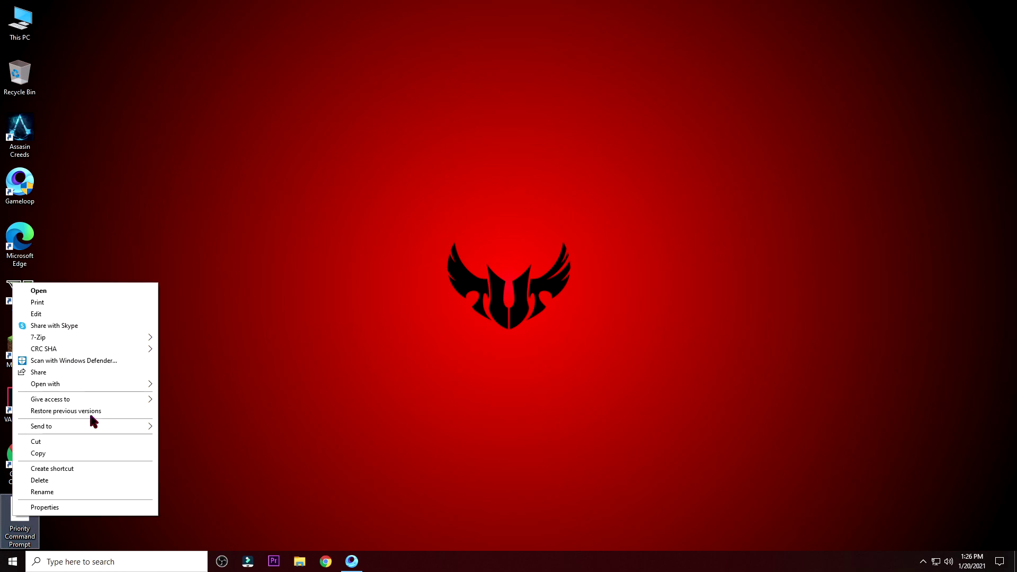
{"action": "left_click", "coordinate": [73, 289]}
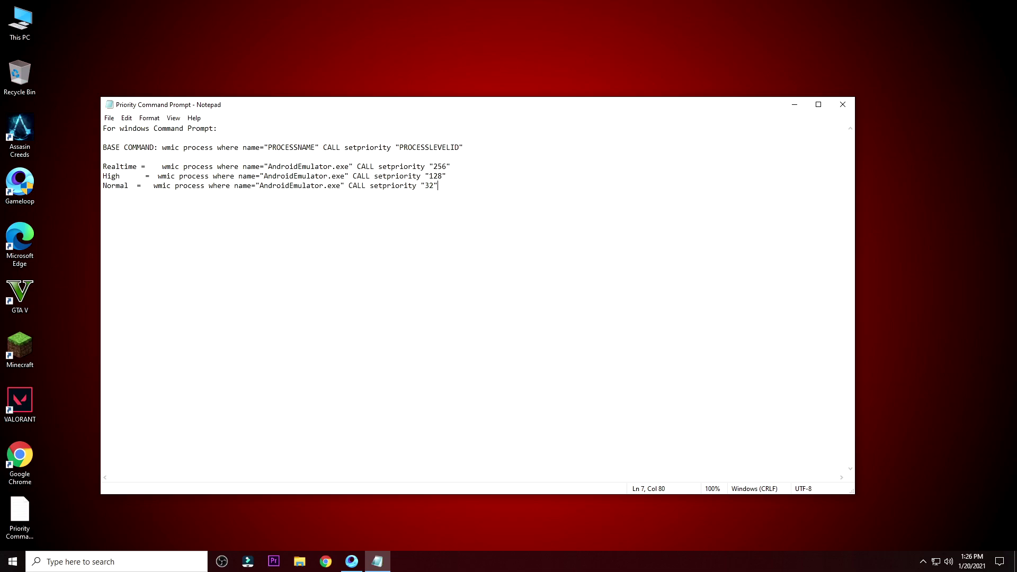
Minimize Notepad, launch PUBG MOBILE in GameLoop to its home screen, and open Task Manager
{"action": "left_click", "coordinate": [801, 105]}
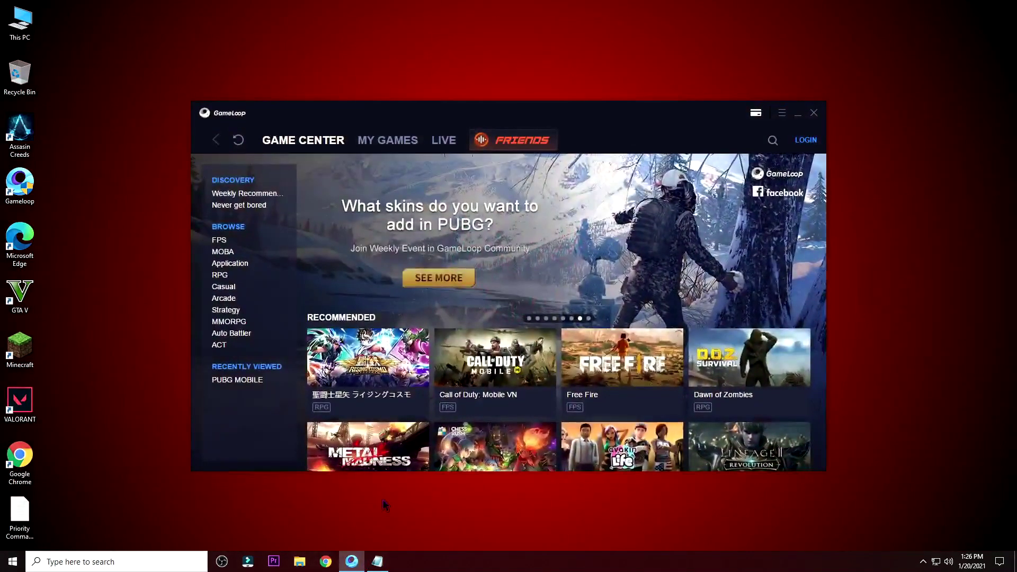
{"action": "left_click", "coordinate": [238, 380]}
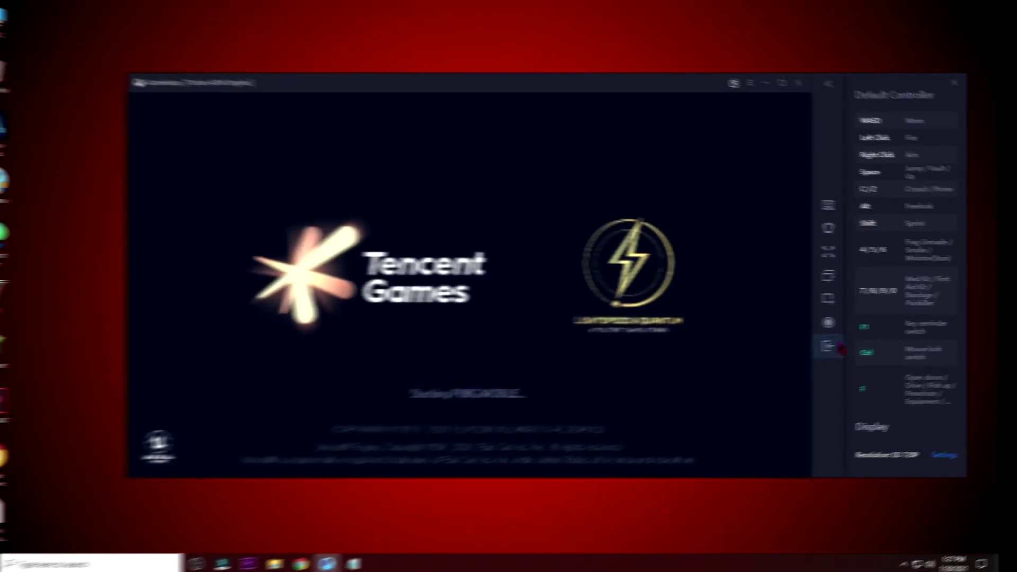
{"action": "left_click", "coordinate": [605, 440]}
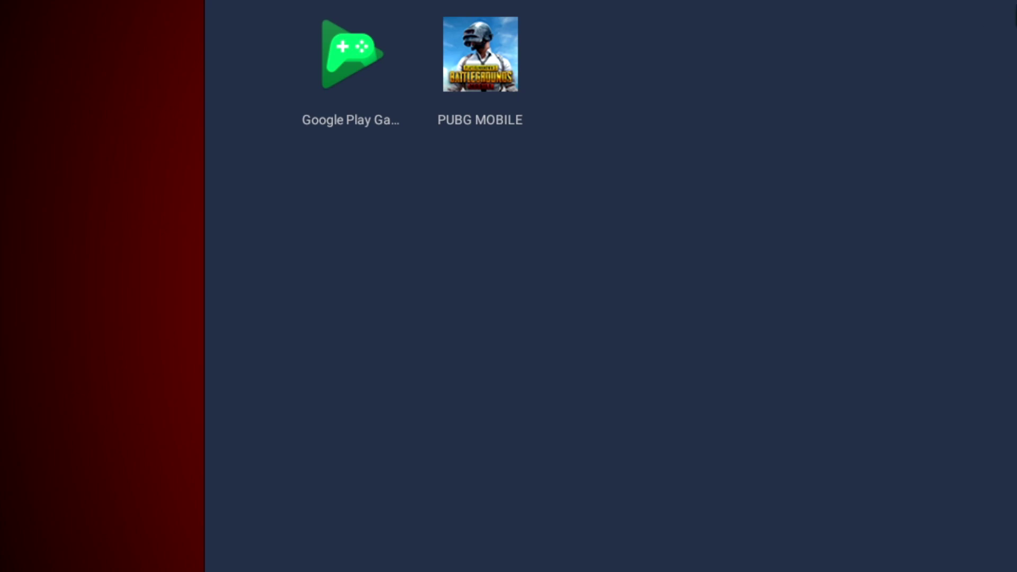
{"action": "key", "text": "ctrl+shift+Escape"}
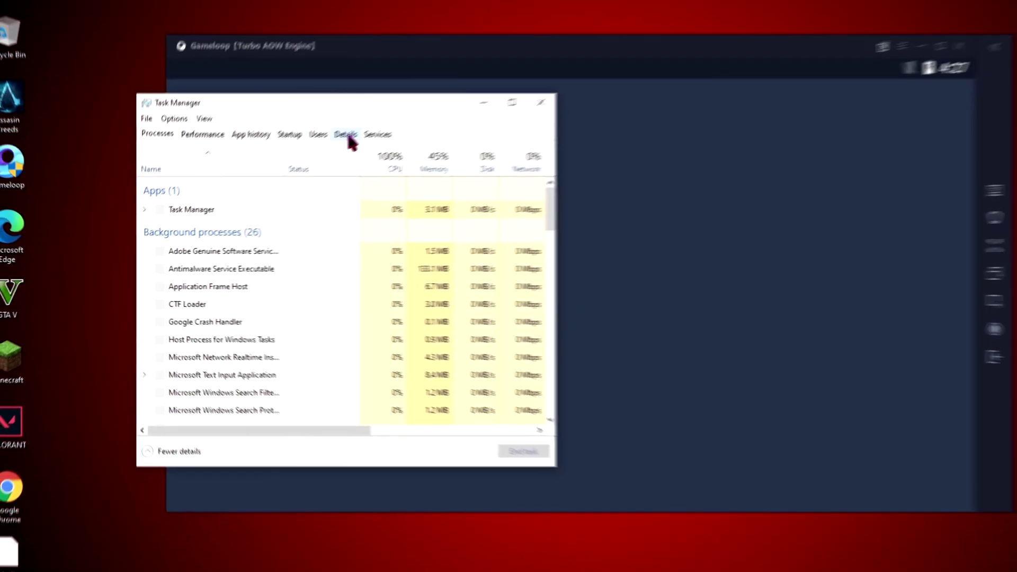
On the Details tab, try Normal and then Above normal priority for AndroidEmulator.exe, cancelling the change
{"action": "left_click", "coordinate": [304, 158]}
{"action": "right_click", "coordinate": [273, 208]}
{"action": "mouse_move", "coordinate": [318, 254]}
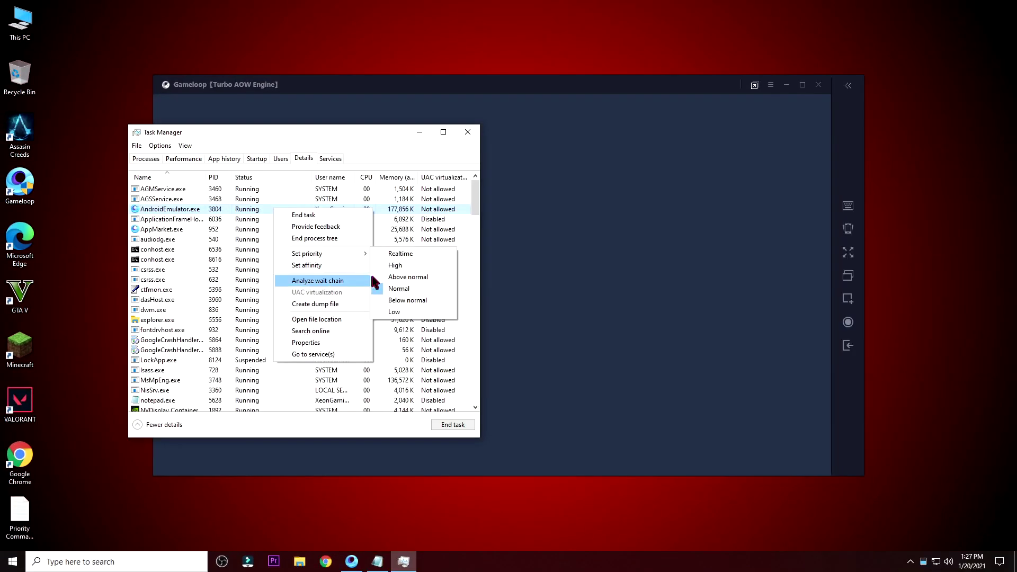
{"action": "left_click", "coordinate": [395, 289]}
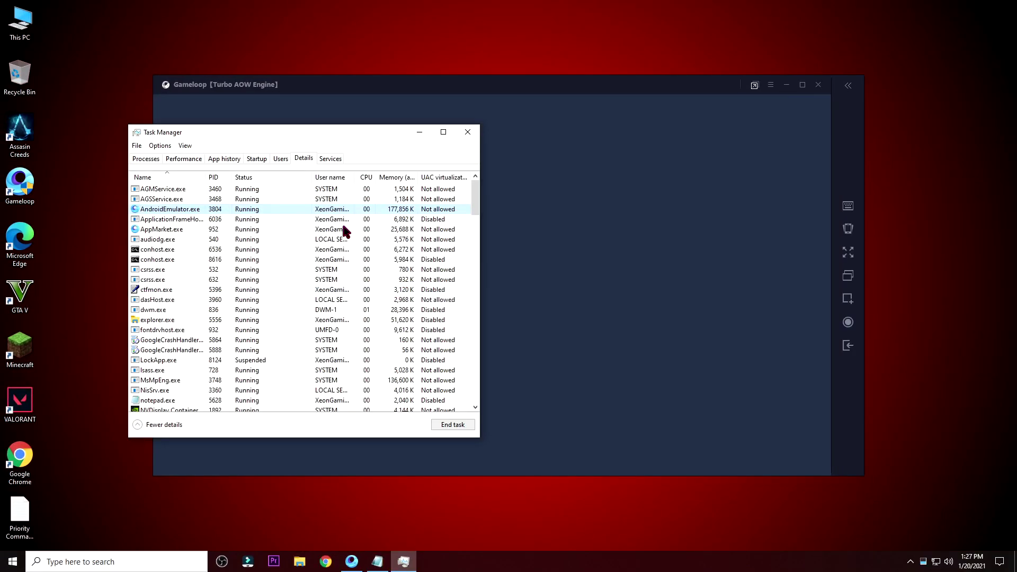
{"action": "right_click", "coordinate": [386, 205]}
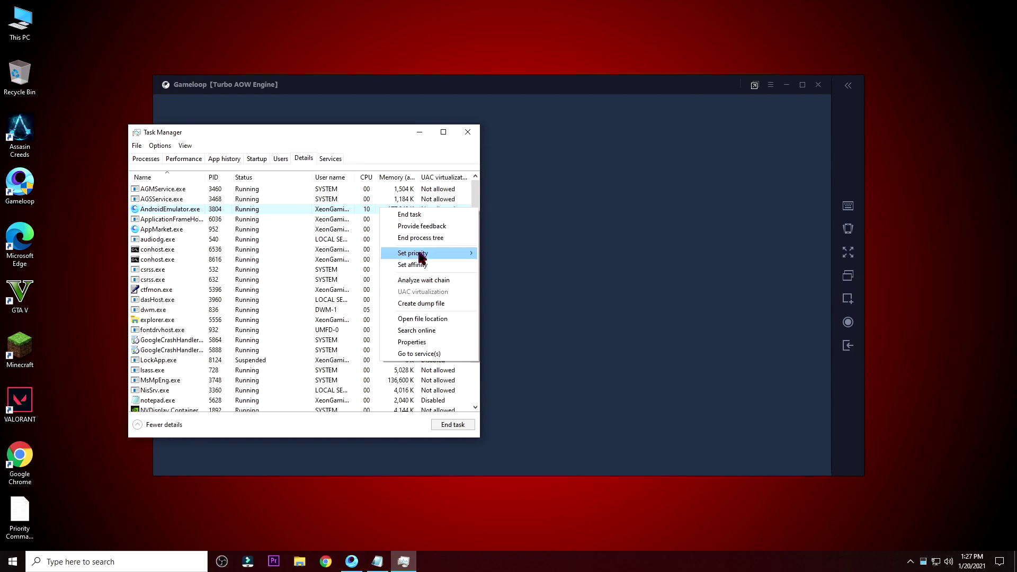
{"action": "mouse_move", "coordinate": [420, 250]}
{"action": "left_click", "coordinate": [504, 276]}
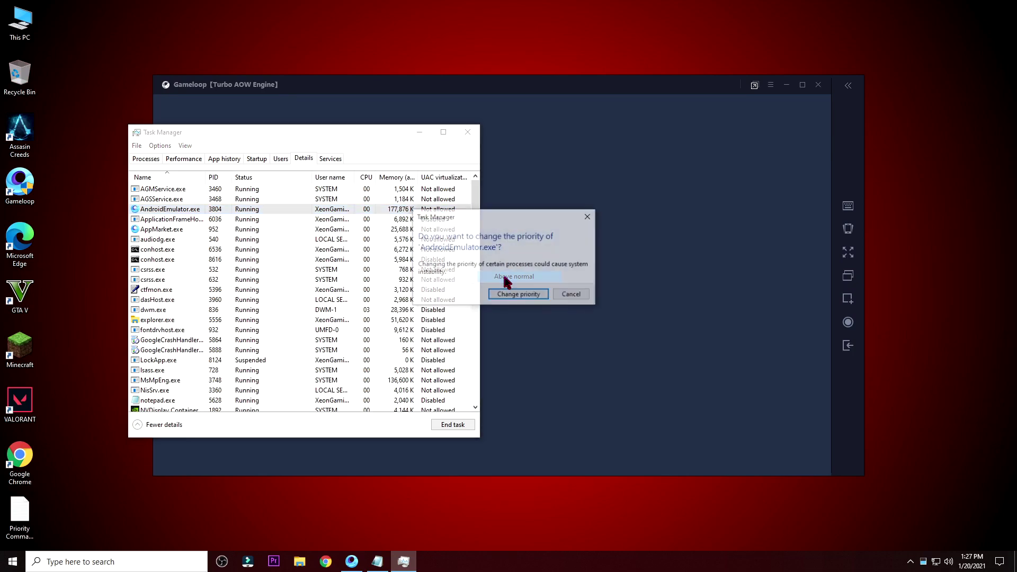
{"action": "left_click", "coordinate": [567, 295]}
Request High priority for AndroidEmulator.exe, dismiss the Access denied error, and close Task Manager
{"action": "right_click", "coordinate": [433, 211]}
{"action": "mouse_move", "coordinate": [465, 257]}
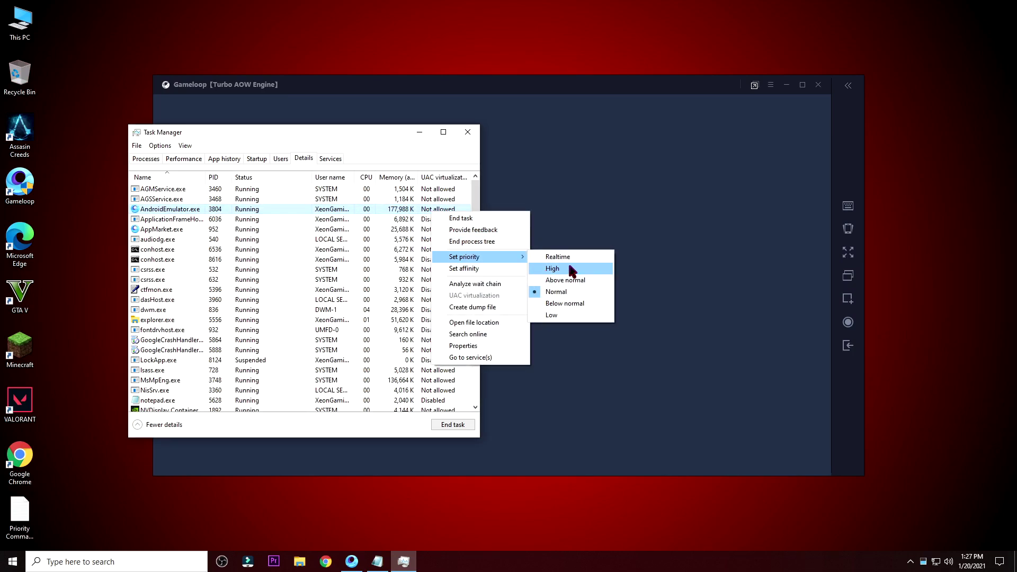
{"action": "left_click", "coordinate": [571, 269]}
{"action": "left_click", "coordinate": [511, 292]}
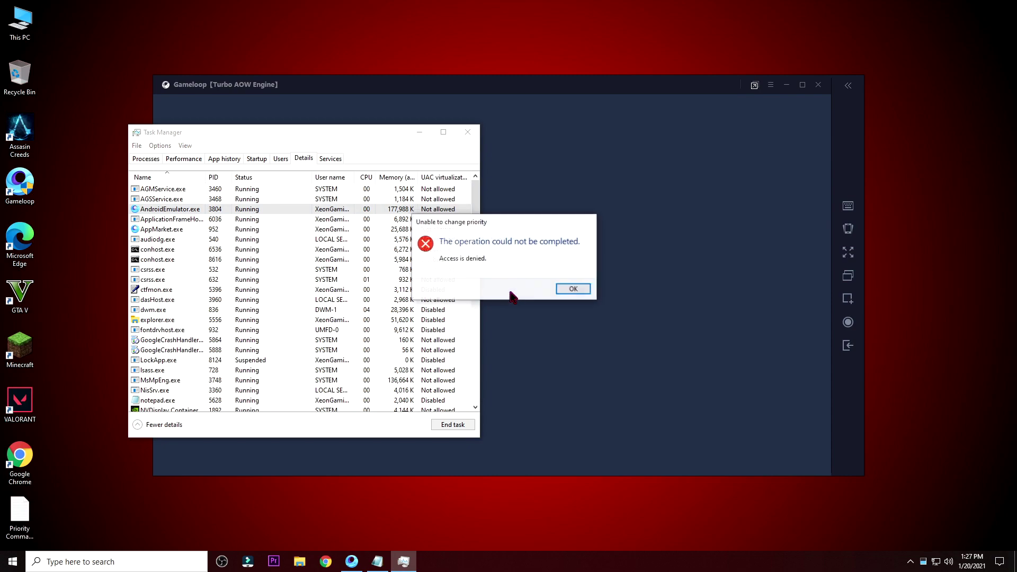
{"action": "left_click", "coordinate": [581, 292]}
{"action": "left_click", "coordinate": [467, 132]}
Run the wmic High (128) priority command for AndroidEmulator.exe in an administrator Command Prompt
{"action": "left_click", "coordinate": [377, 561]}
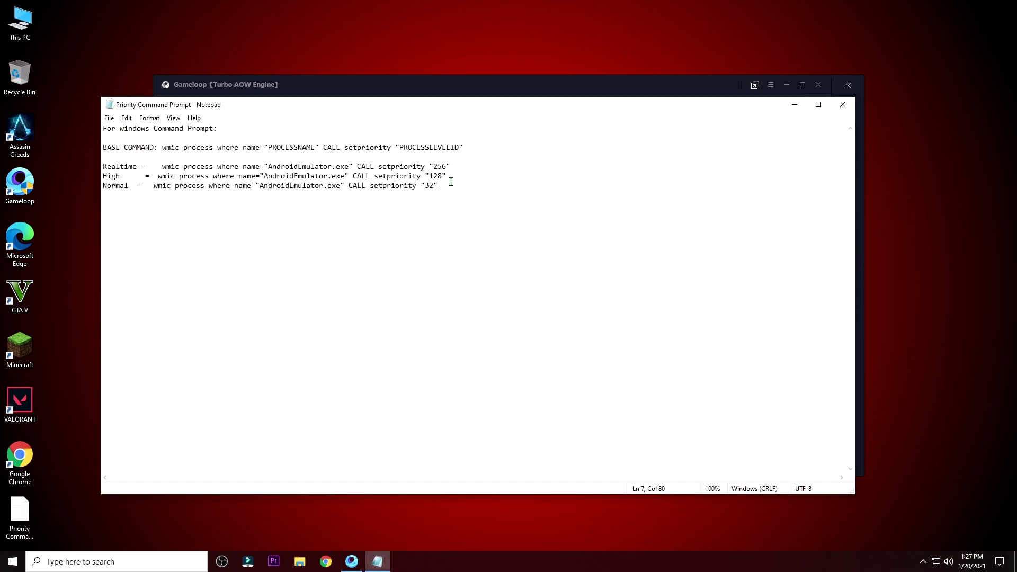
{"action": "key", "text": "super"}
{"action": "type", "text": "command"}
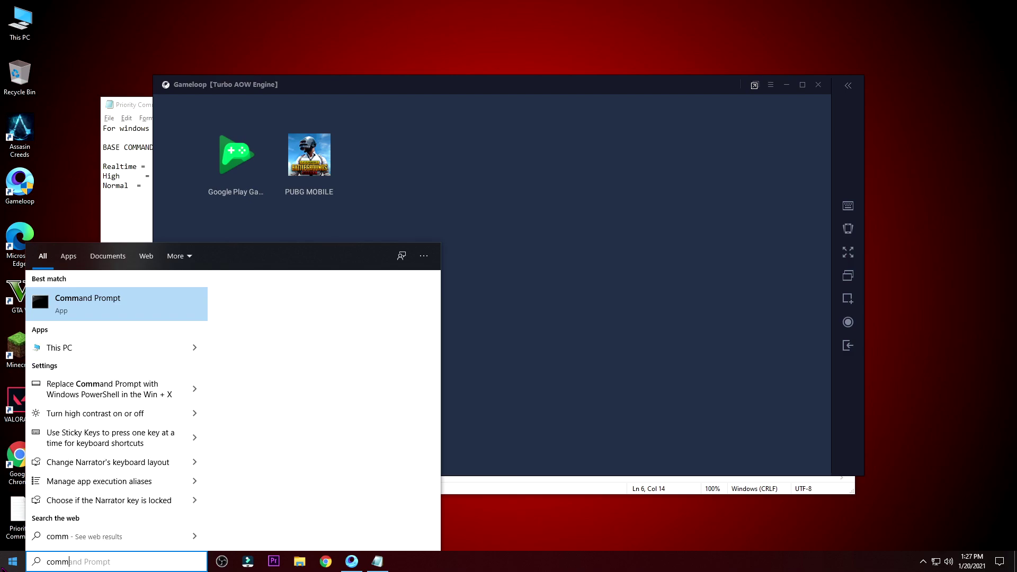
{"action": "right_click", "coordinate": [133, 305]}
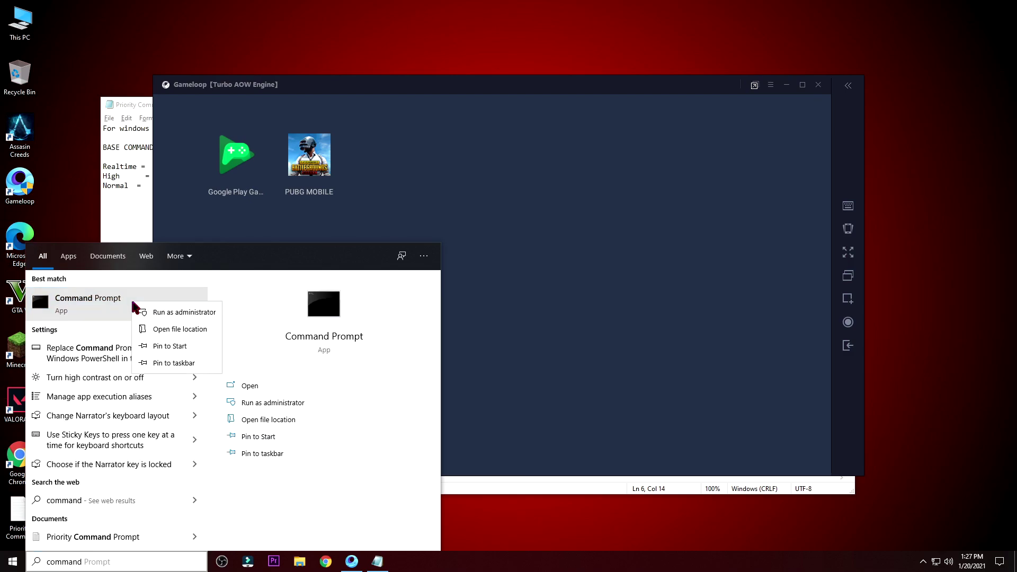
{"action": "left_click", "coordinate": [148, 315]}
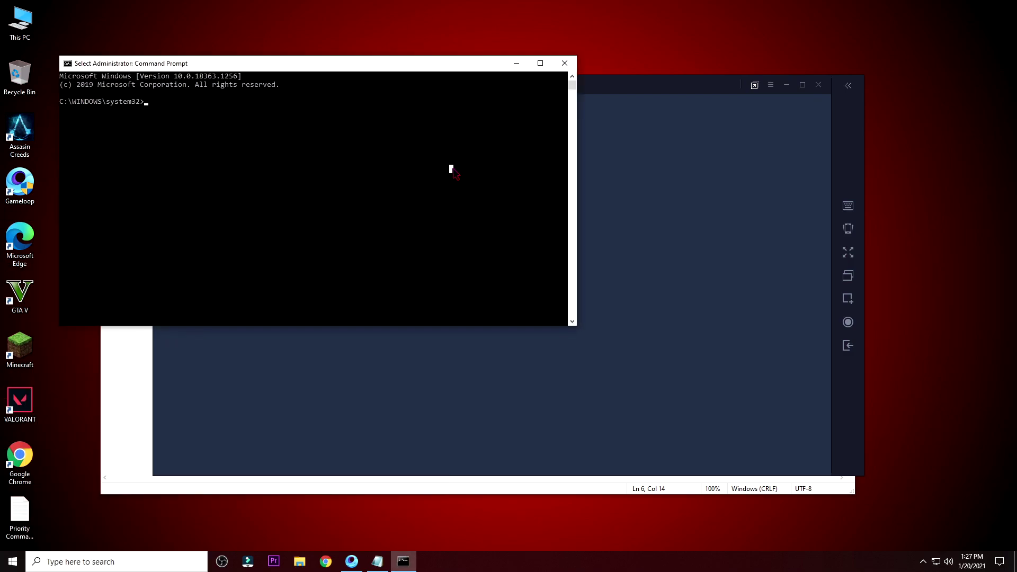
{"action": "right_click", "coordinate": [88, 115]}
{"action": "key", "text": "Return"}
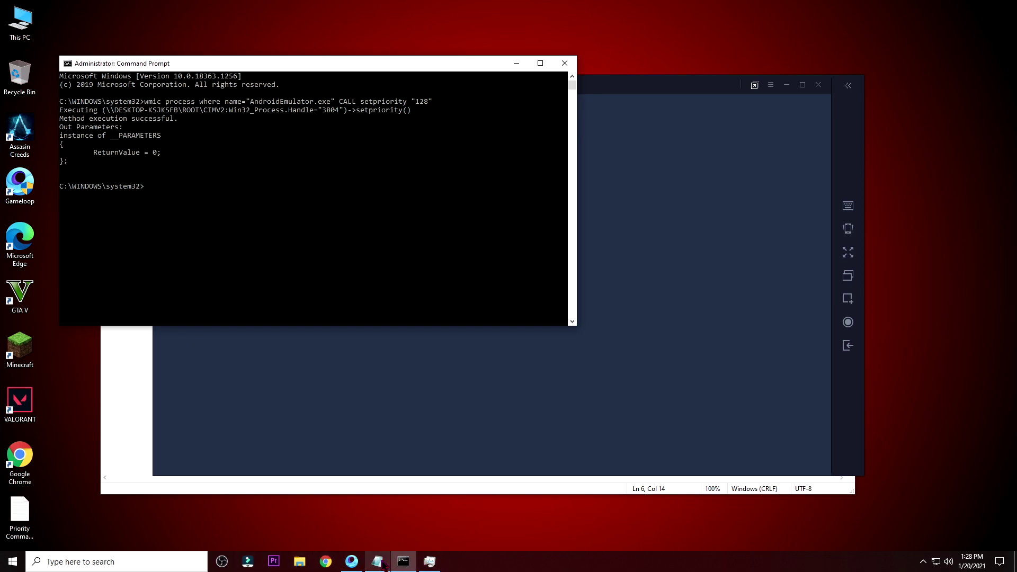
Copy the Normal-priority wmic command from the notes, then close Command Prompt and Notepad
{"action": "left_click", "coordinate": [377, 562]}
{"action": "left_click_drag", "start_coordinate": [441, 187], "coordinate": [152, 202]}
{"action": "right_click", "coordinate": [239, 275]}
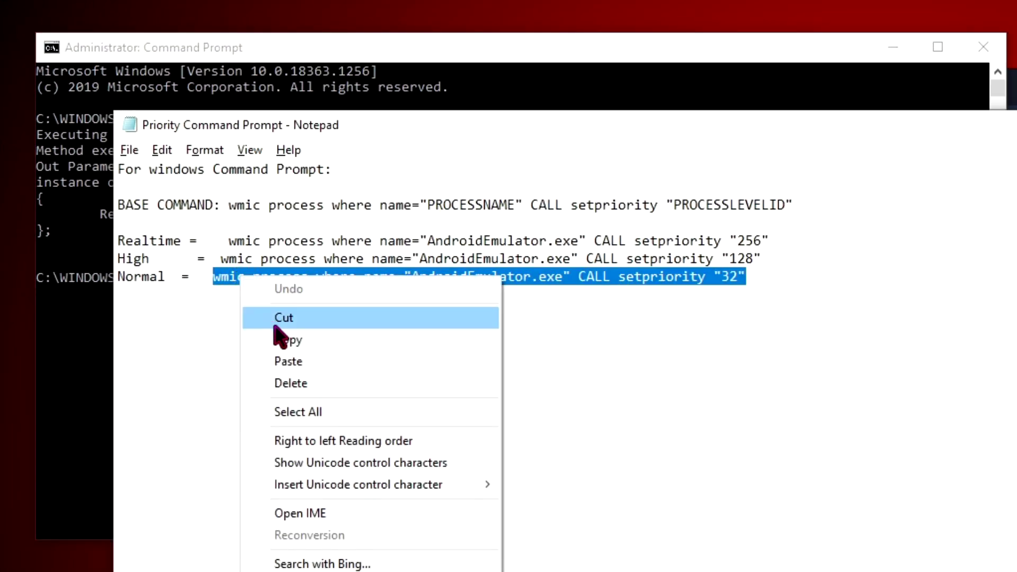
{"action": "left_click", "coordinate": [252, 340]}
{"action": "key", "text": "alt+Tab"}
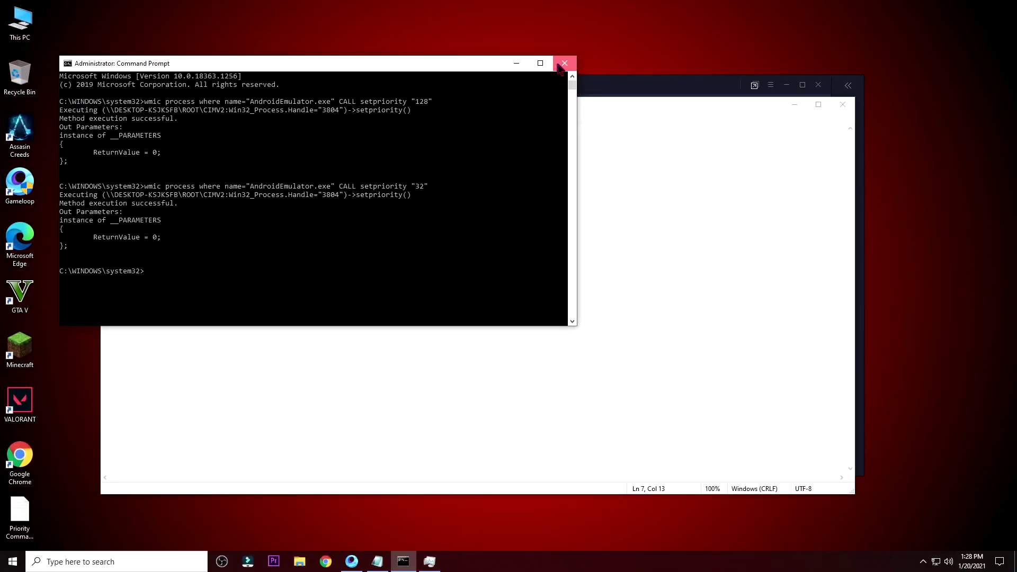
{"action": "left_click", "coordinate": [565, 63]}
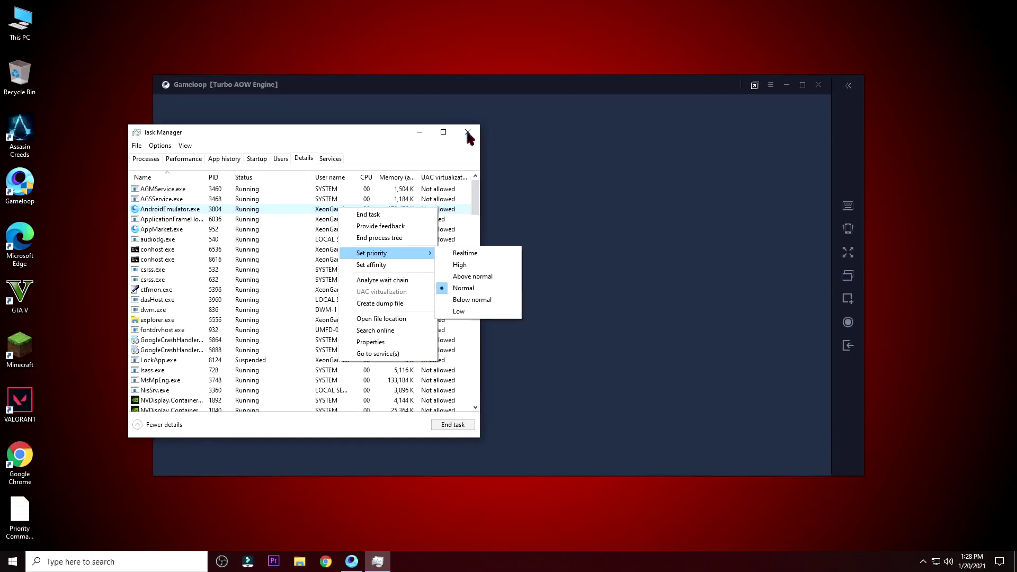
Close Task Manager, refresh the desktop, and show GameLoop's Engine settings
{"action": "left_click", "coordinate": [465, 131]}
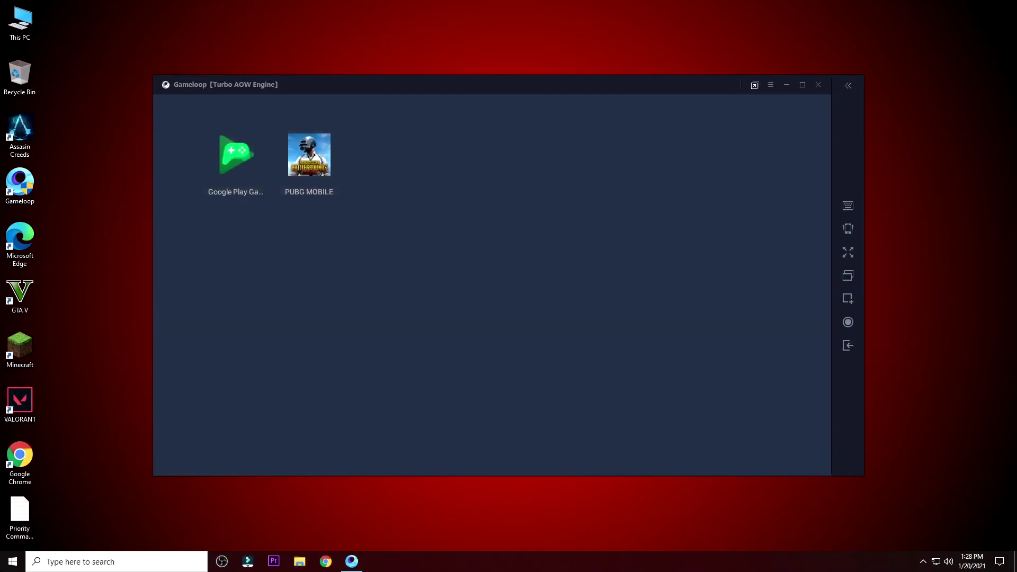
{"action": "right_click", "coordinate": [247, 2]}
{"action": "right_click", "coordinate": [309, 30]}
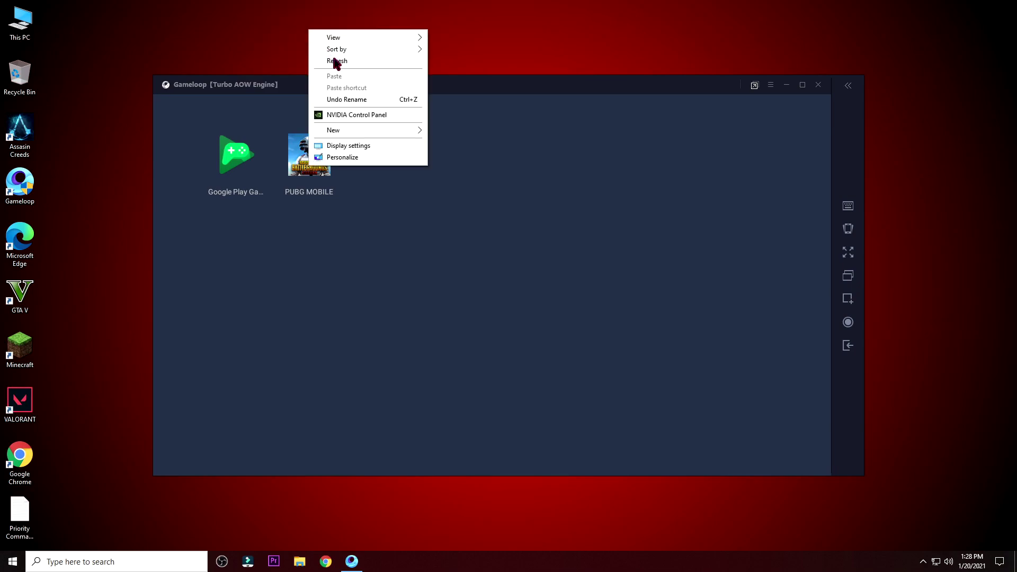
{"action": "left_click", "coordinate": [335, 61]}
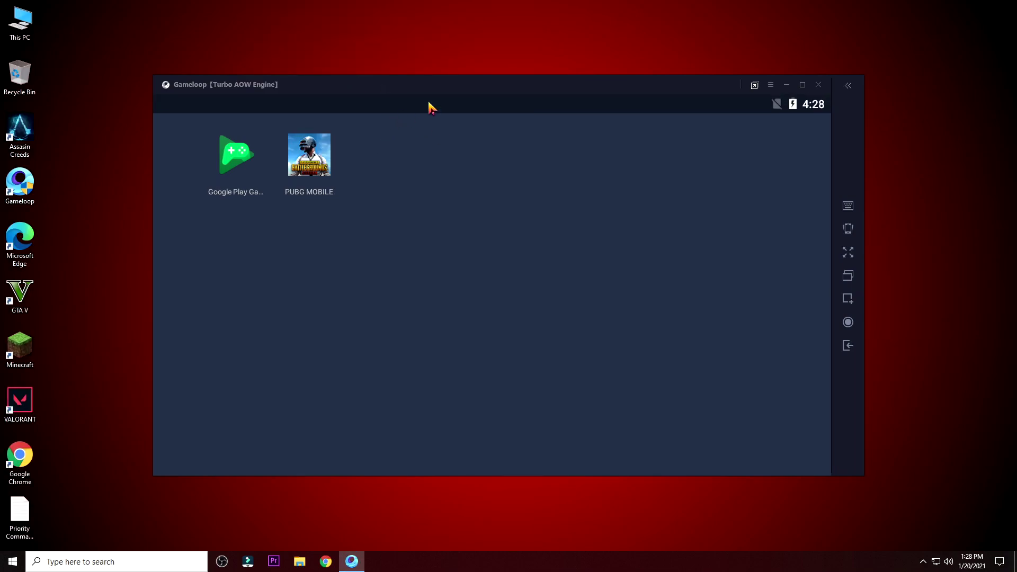
{"action": "left_click", "coordinate": [770, 85]}
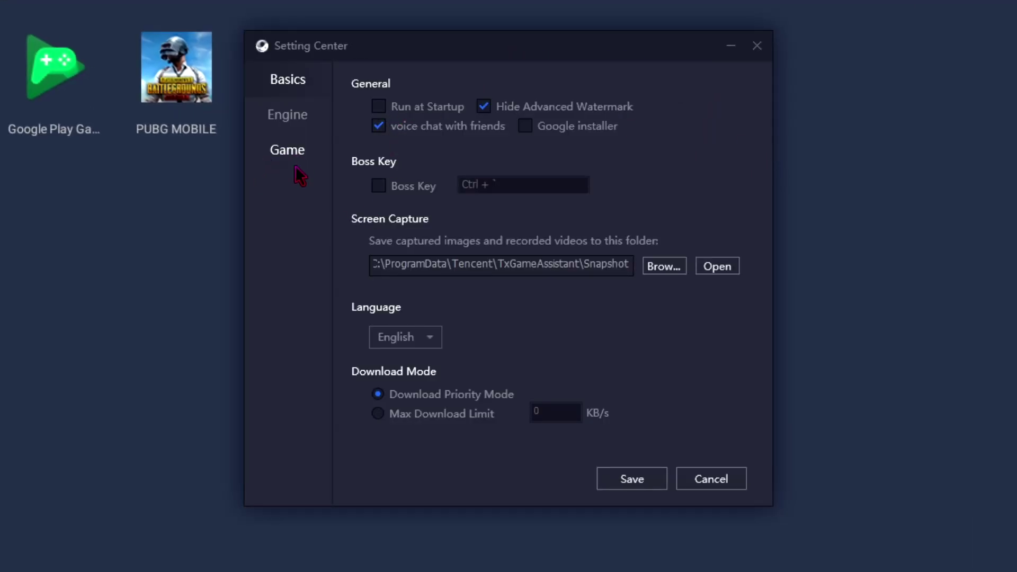
{"action": "left_click", "coordinate": [288, 117]}
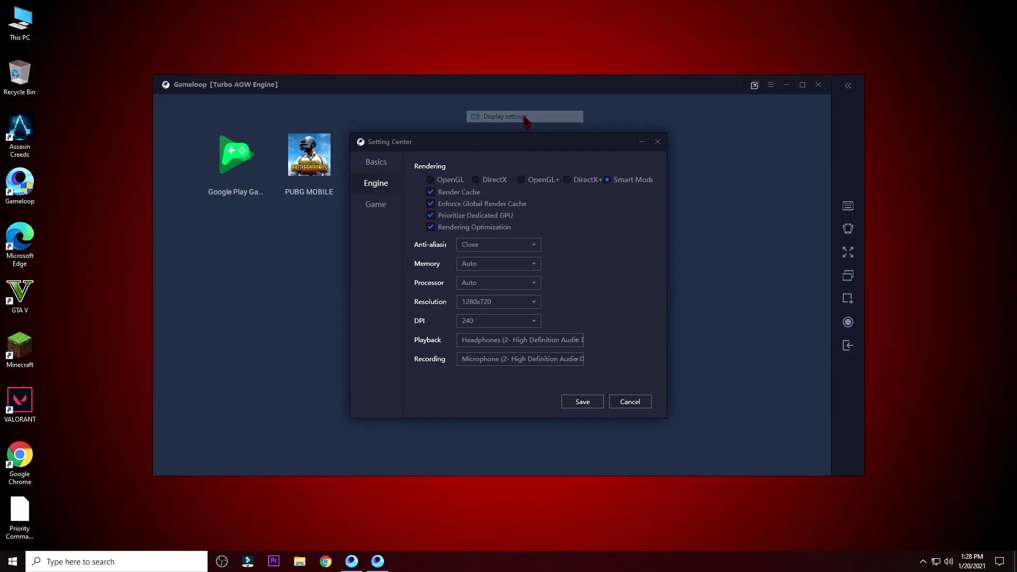
Check the Windows display resolution list, leaving it at 1920 × 1080
{"action": "key", "text": "super+i"}
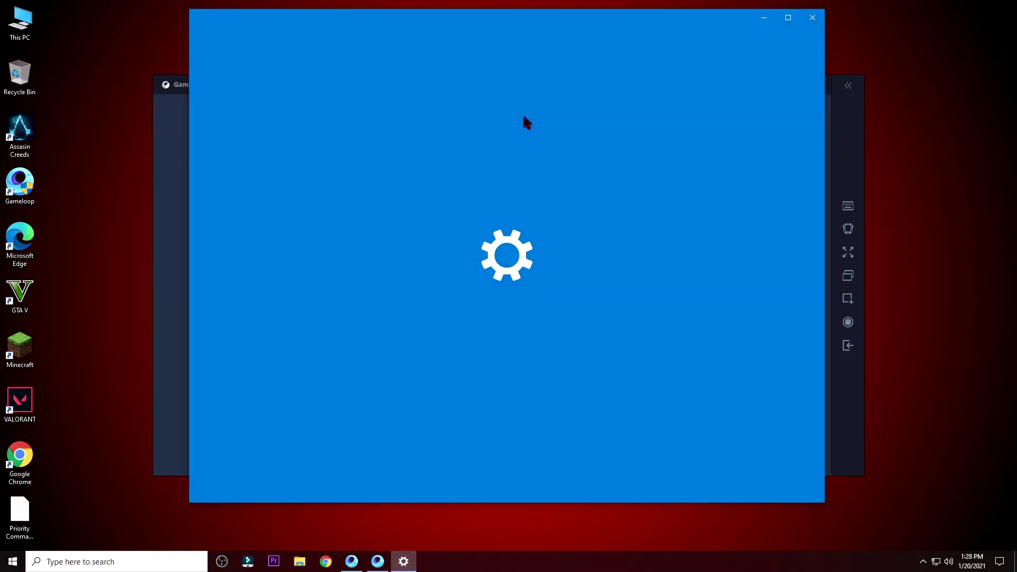
{"action": "scroll", "coordinate": [488, 399], "scroll_direction": "down", "scroll_amount": 5}
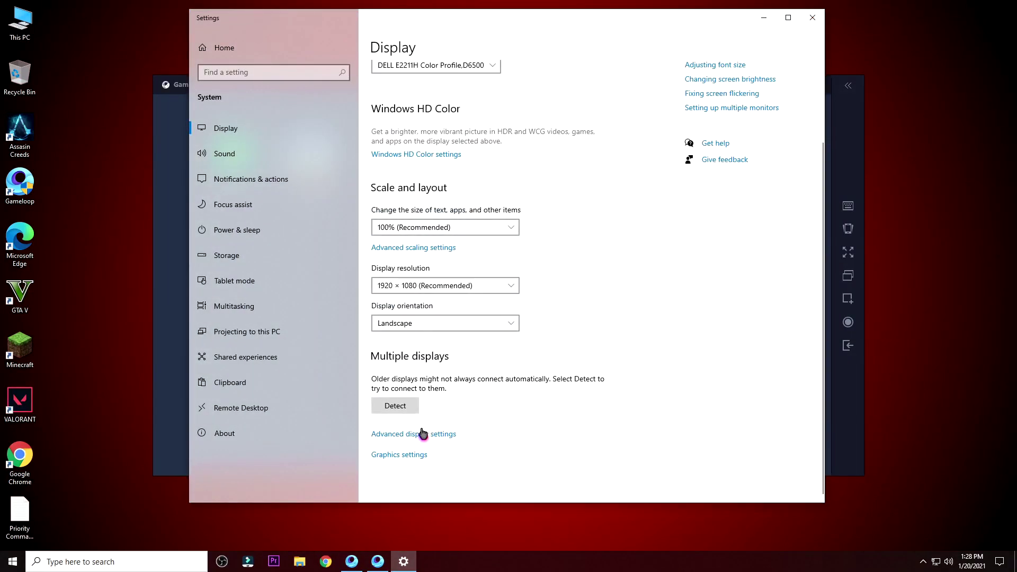
{"action": "left_click", "coordinate": [439, 289]}
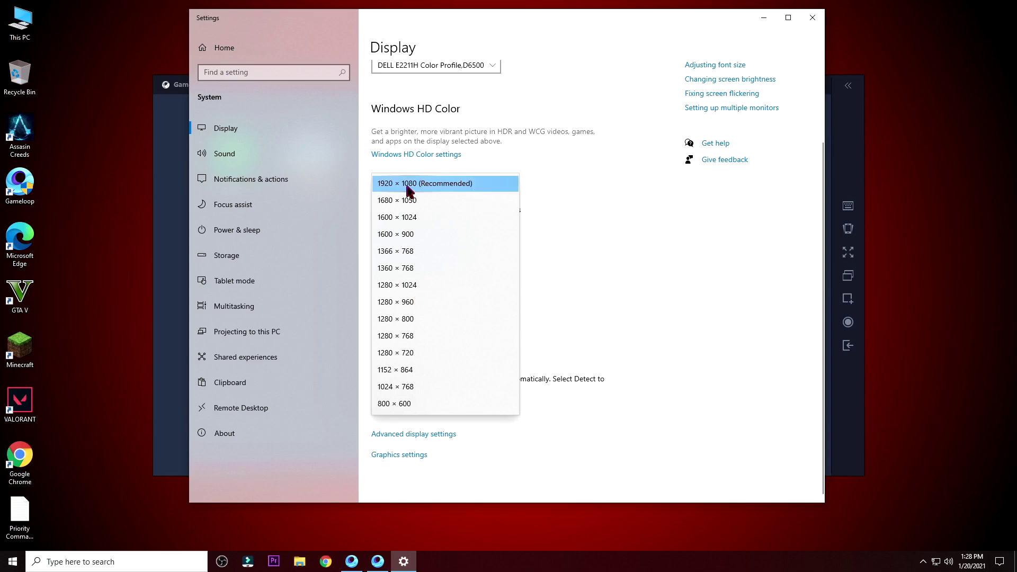
{"action": "left_click", "coordinate": [826, 90]}
Keep the emulator at 1280x720 resolution and 240 DPI, review Game settings, then launch PUBG MOBILE
{"action": "left_click", "coordinate": [812, 18]}
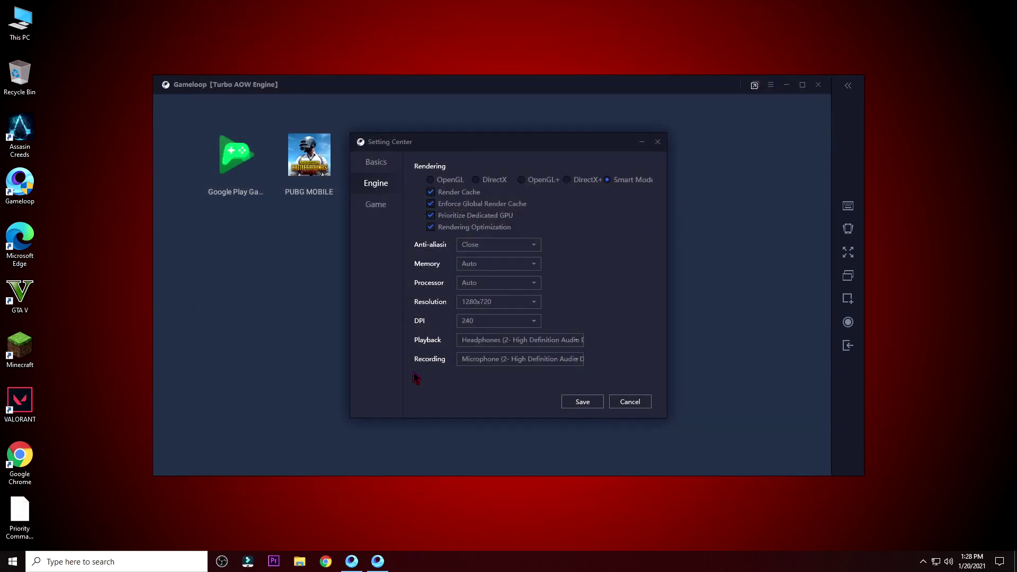
{"action": "left_click", "coordinate": [469, 307]}
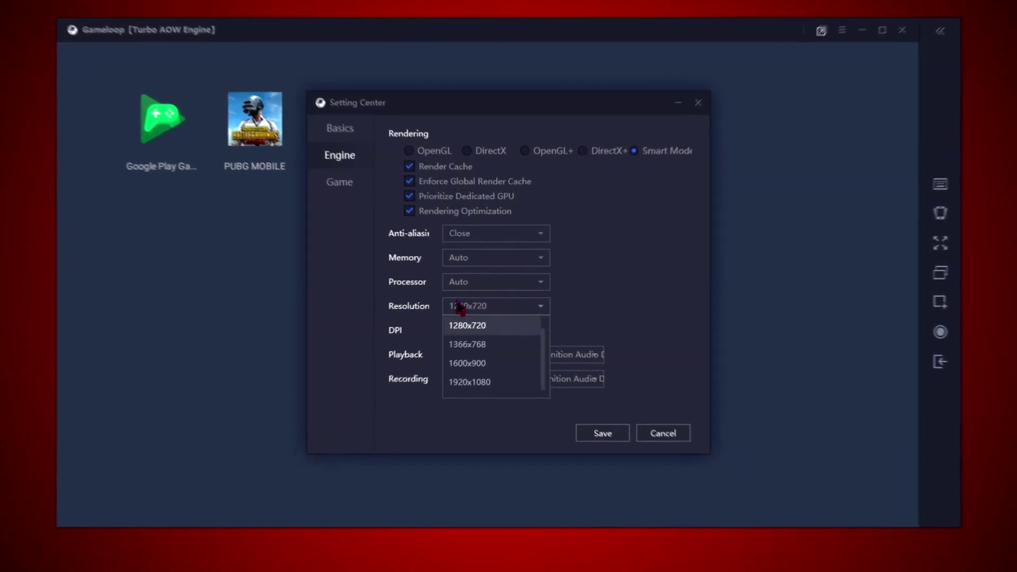
{"action": "left_click", "coordinate": [470, 314]}
{"action": "left_click", "coordinate": [484, 317]}
{"action": "left_click", "coordinate": [470, 338]}
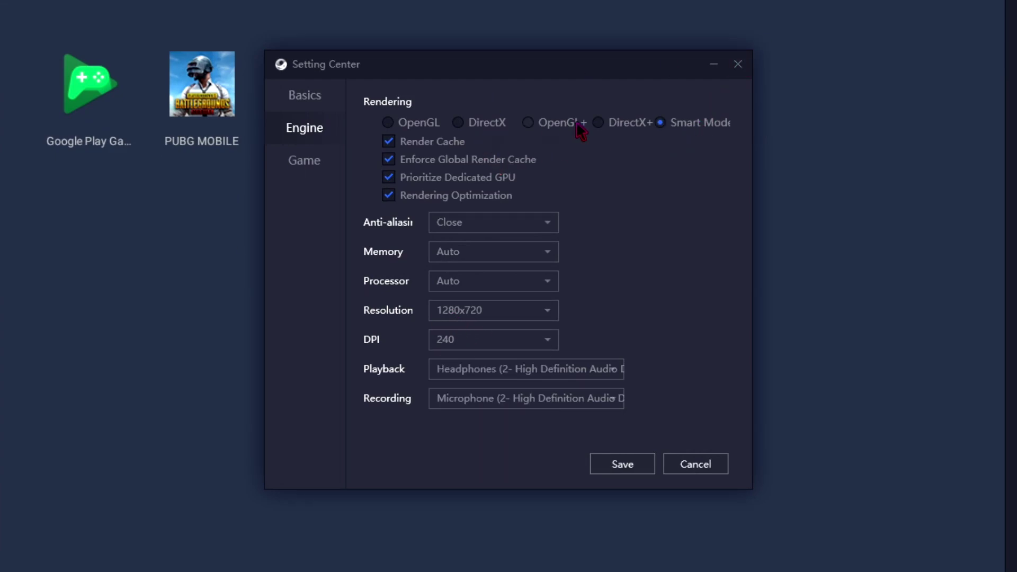
{"action": "left_click", "coordinate": [304, 159]}
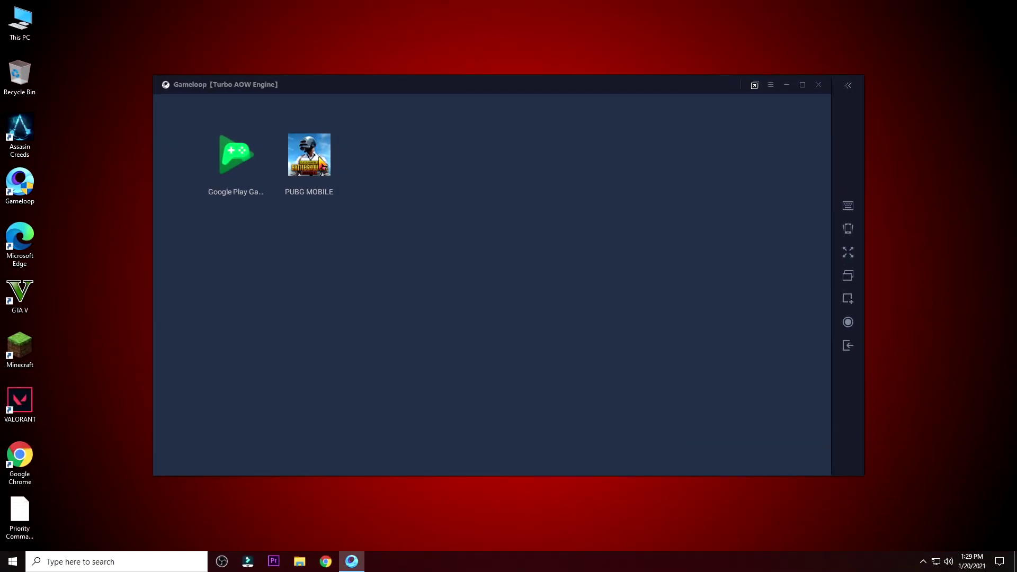
{"action": "left_click", "coordinate": [321, 165]}
Refresh the desktop and, in PUBG's repair options, swap Routine Repair for Restore Default Settings
{"action": "right_click", "coordinate": [530, 41]}
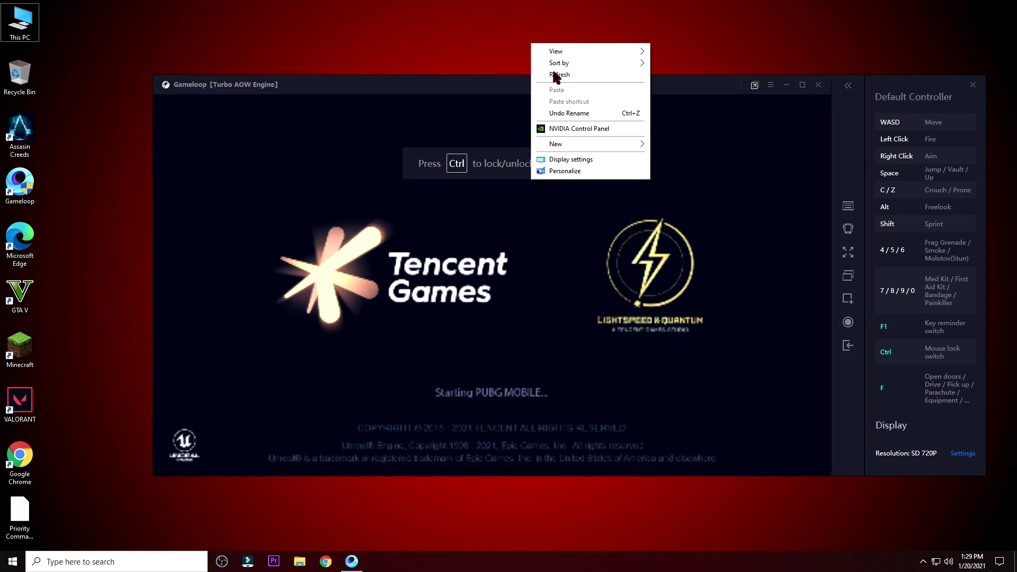
{"action": "right_click", "coordinate": [640, 54]}
{"action": "left_click", "coordinate": [668, 85]}
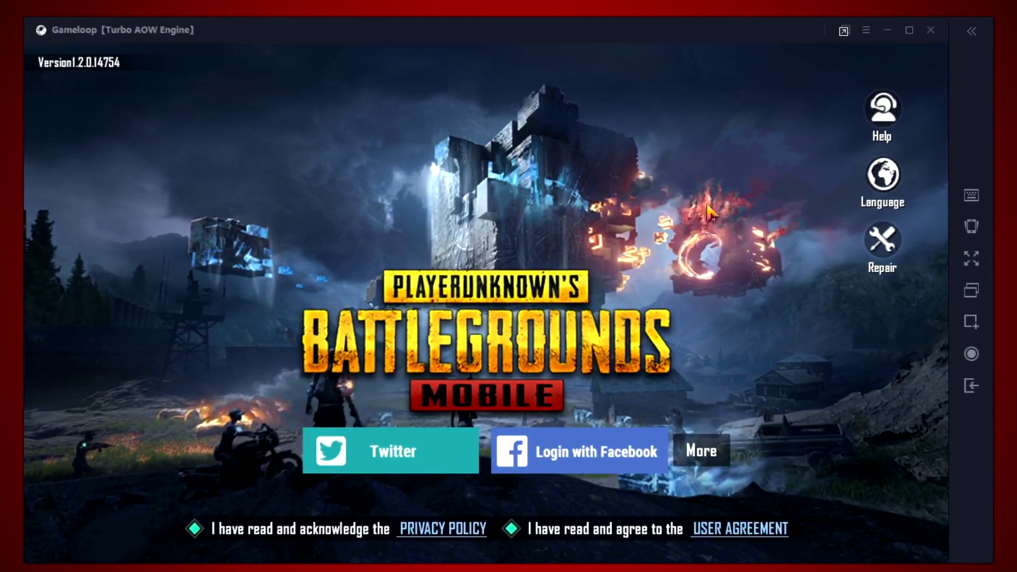
{"action": "left_click", "coordinate": [864, 249]}
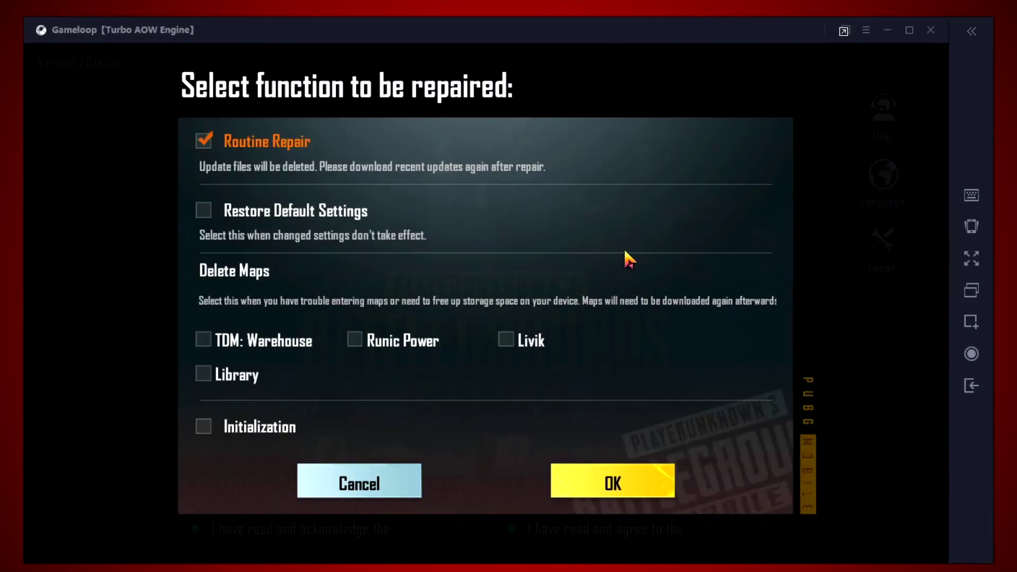
{"action": "left_click", "coordinate": [202, 144]}
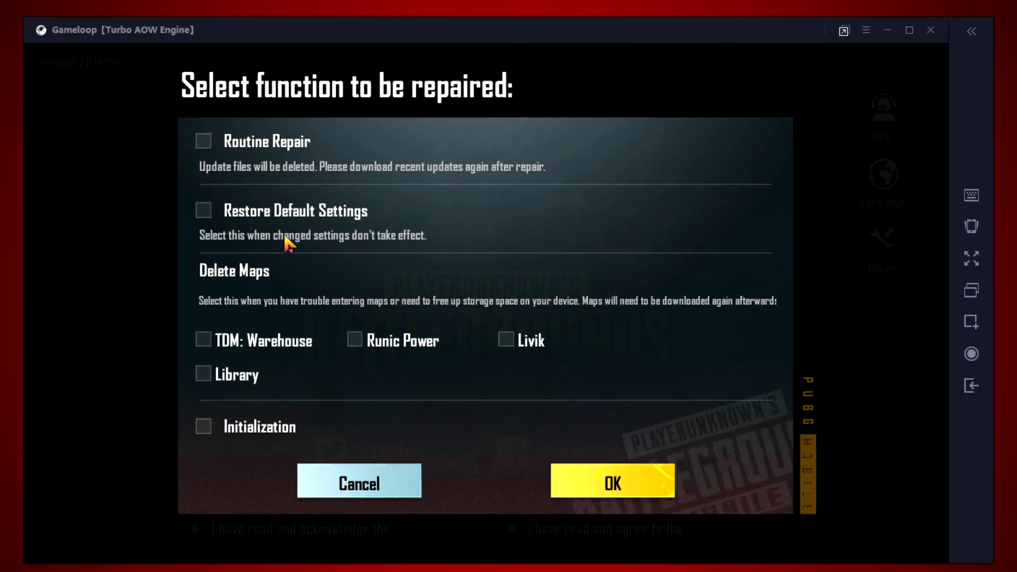
{"action": "left_click", "coordinate": [204, 211]}
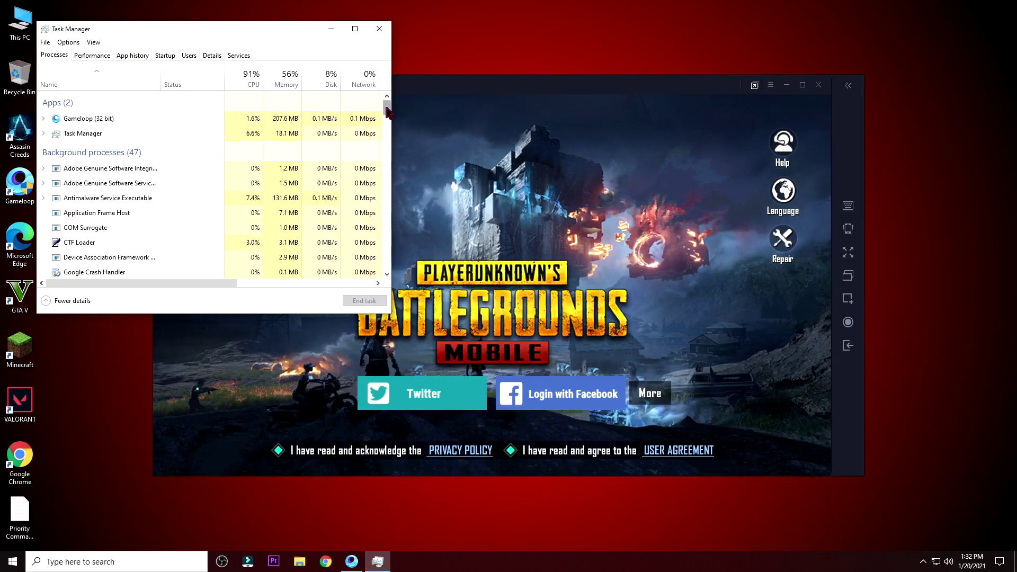
{"action": "mouse_move", "coordinate": [387, 107]}
{"action": "left_mouse_down"}
{"action": "mouse_move", "coordinate": [382, 205]}
{"action": "mouse_move", "coordinate": [362, 294]}
{"action": "left_mouse_up"}
Scroll the Task Manager list, show the desktop and refresh it six times
{"action": "scroll", "coordinate": [358, 185], "scroll_direction": "up", "scroll_amount": 15}
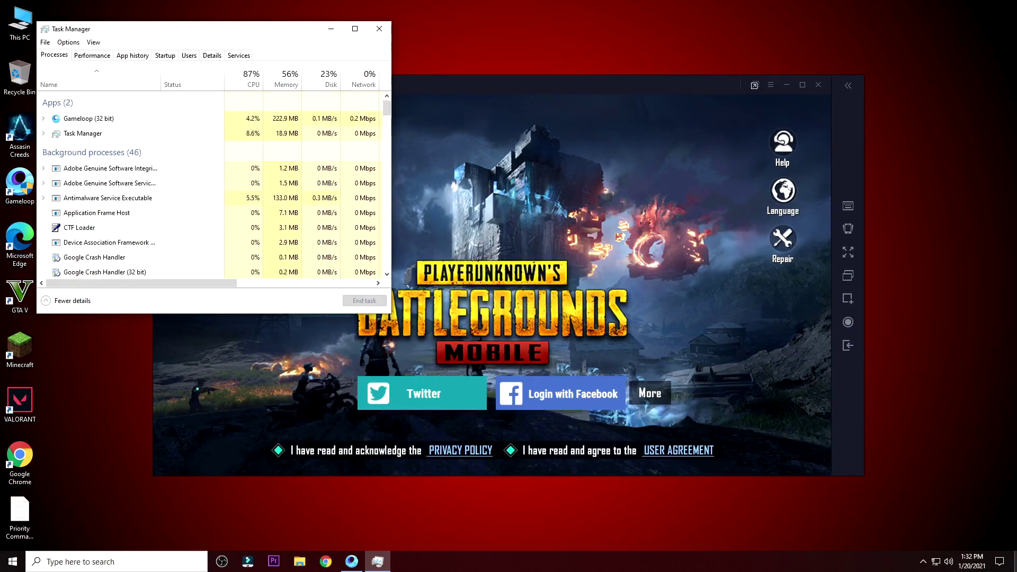
{"action": "key", "text": "super+d"}
{"action": "right_click", "coordinate": [3, 4]}
{"action": "left_click", "coordinate": [48, 33]}
{"action": "right_click", "coordinate": [86, 37]}
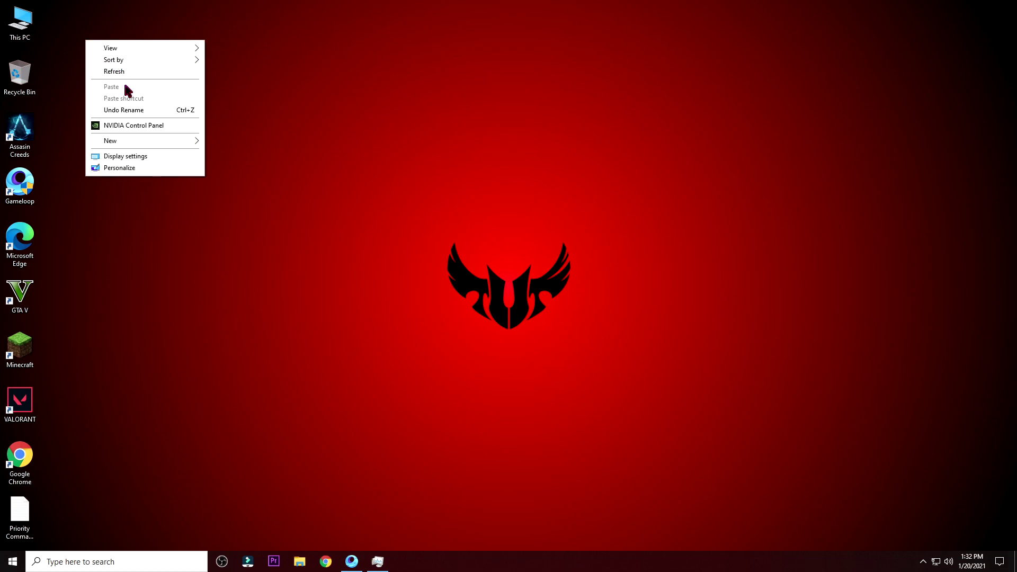
{"action": "left_click", "coordinate": [122, 71]}
{"action": "right_click", "coordinate": [124, 75]}
{"action": "left_click", "coordinate": [170, 107]}
{"action": "right_click", "coordinate": [159, 106]}
{"action": "left_click", "coordinate": [189, 138]}
{"action": "right_click", "coordinate": [188, 137]}
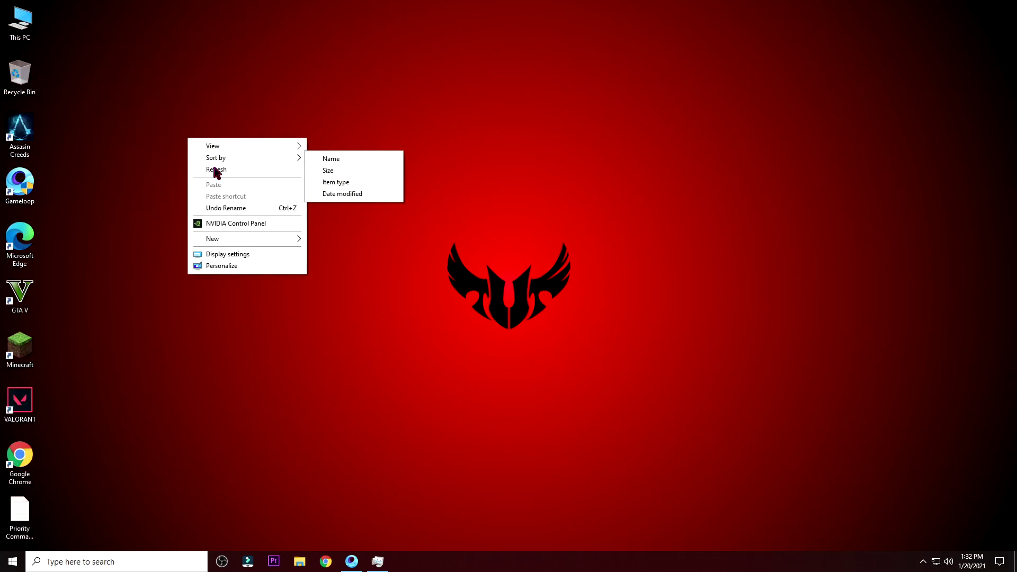
{"action": "left_click", "coordinate": [214, 170]}
{"action": "right_click", "coordinate": [217, 171]}
{"action": "left_click", "coordinate": [260, 204]}
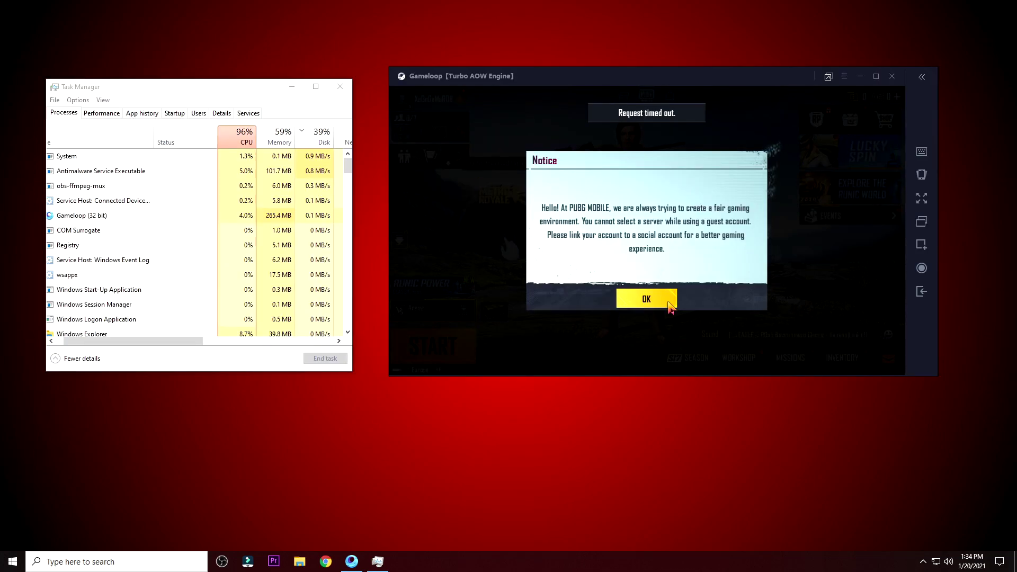
Dismiss the PUBG guest account notice and view the System messages in Mail
{"action": "left_click", "coordinate": [653, 301]}
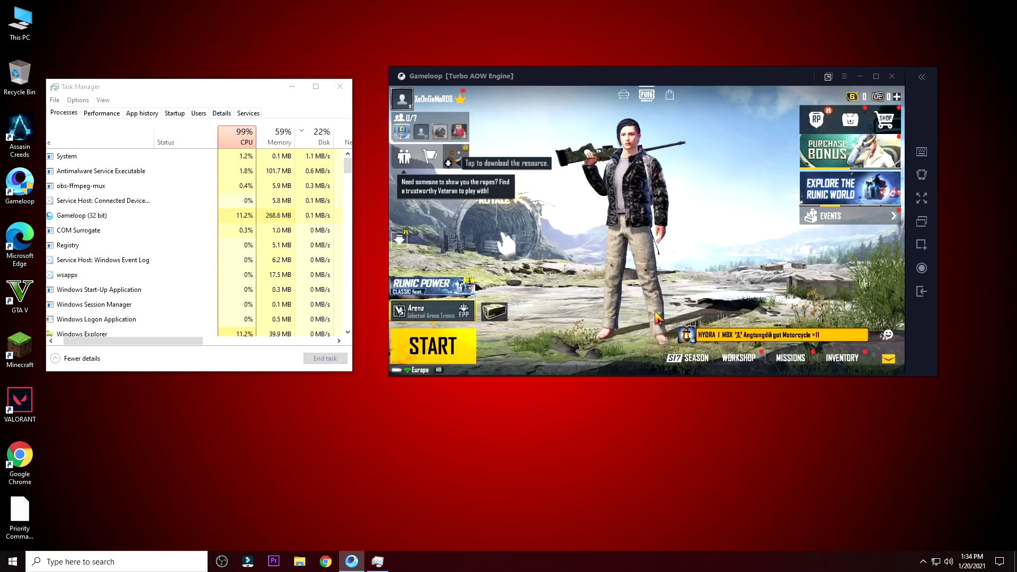
{"action": "left_click", "coordinate": [898, 369]}
{"action": "left_click", "coordinate": [847, 130]}
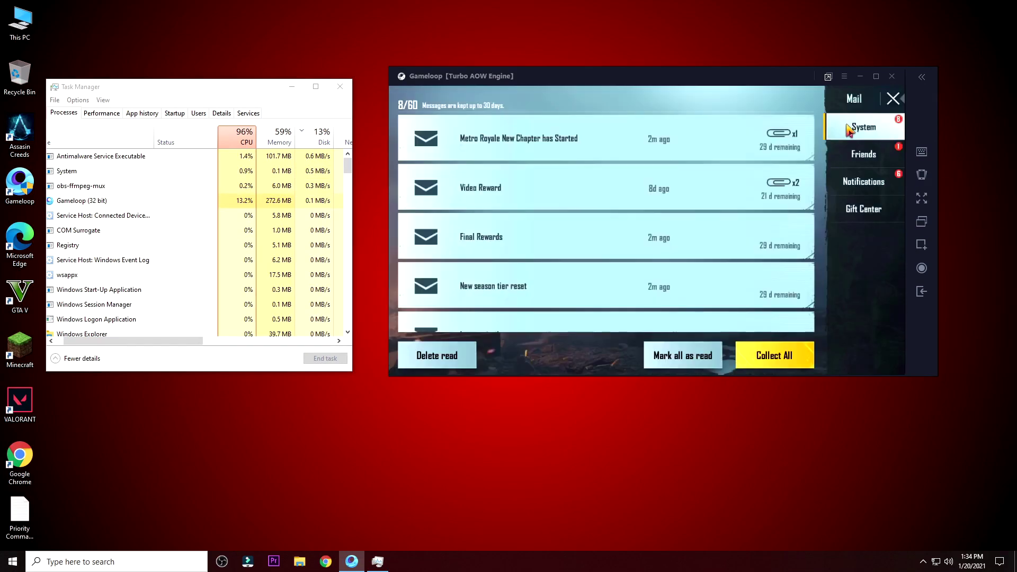